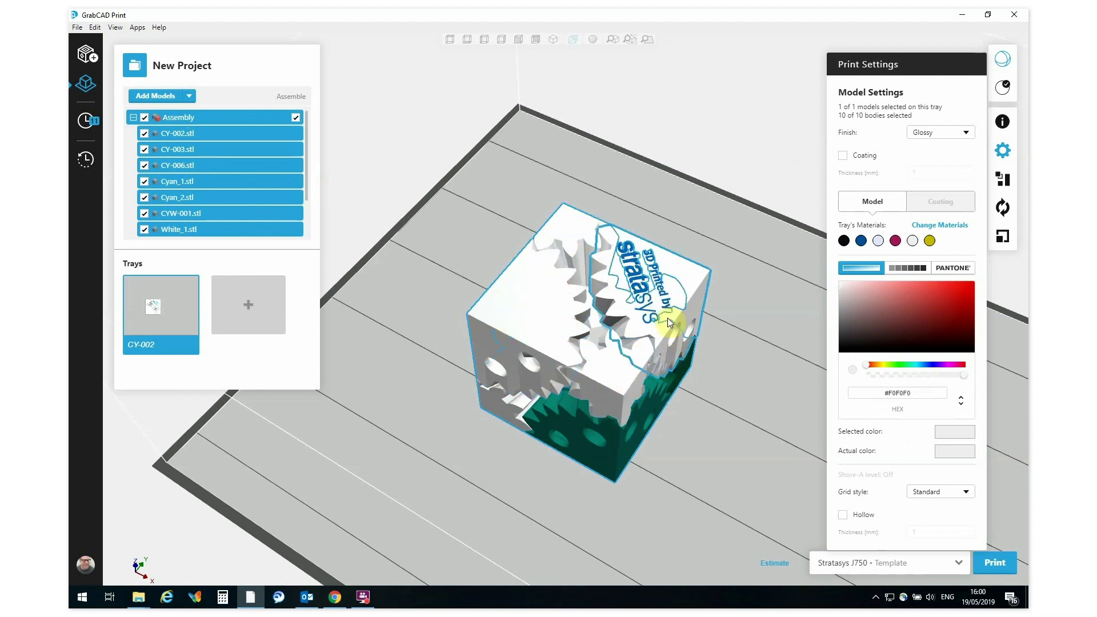
- Inspect the CYW-001, CY-002 and Stratasys logo bodies and the material combinations list
click(647, 409)
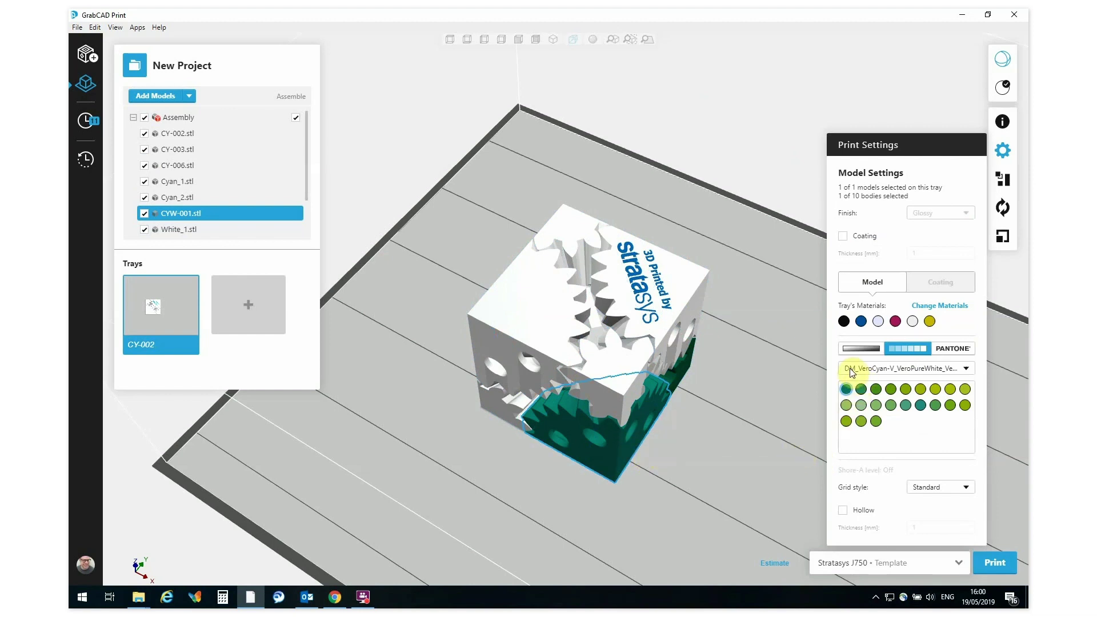
click(967, 368)
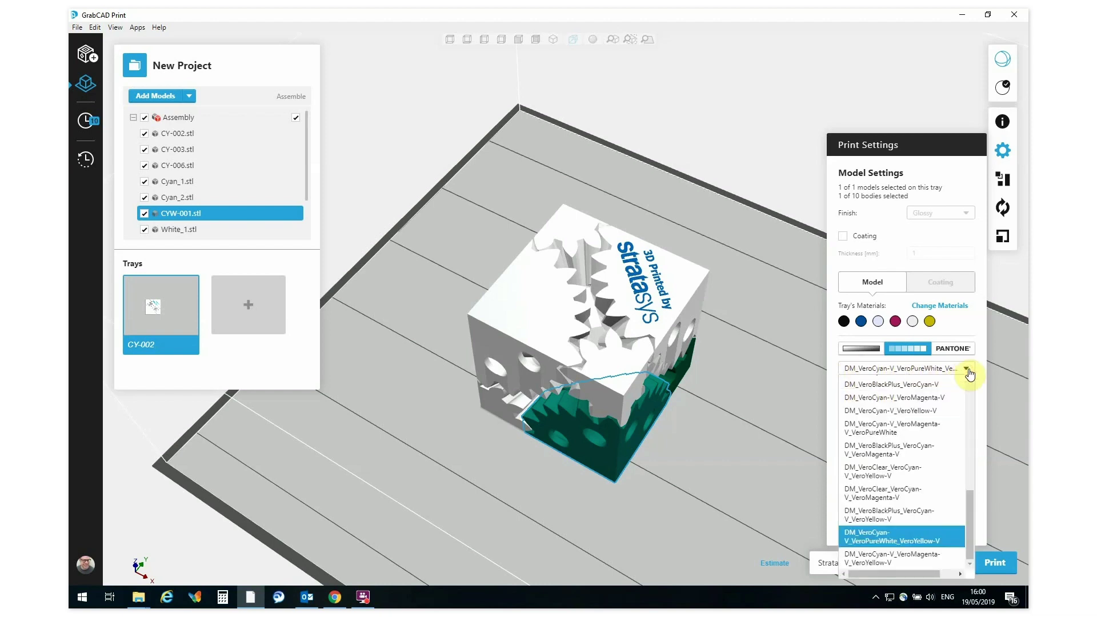
click(602, 454)
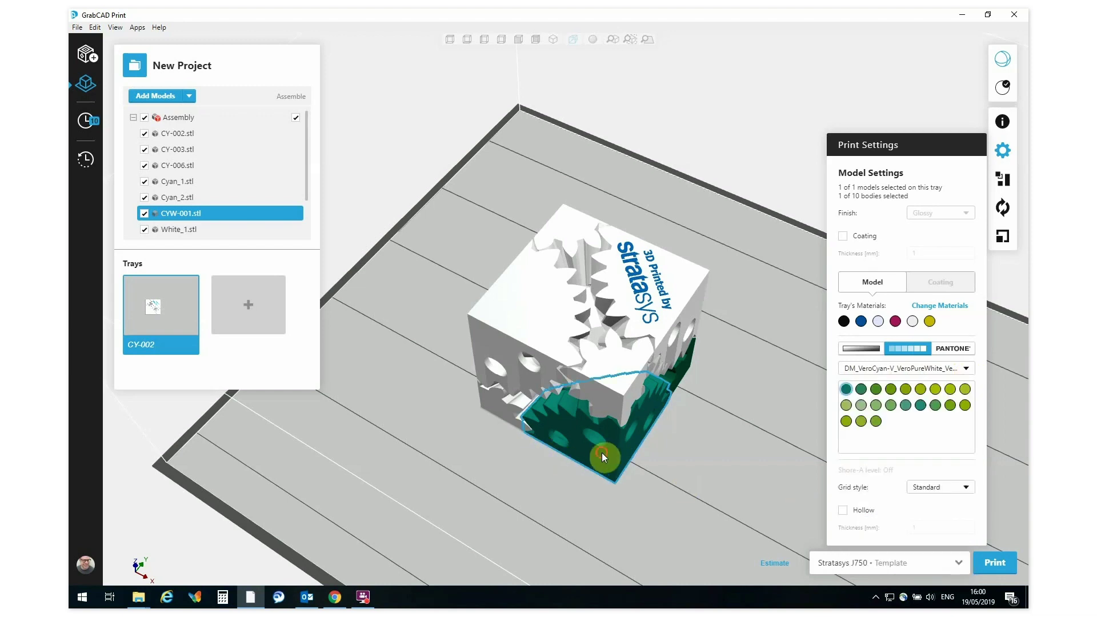
click(680, 371)
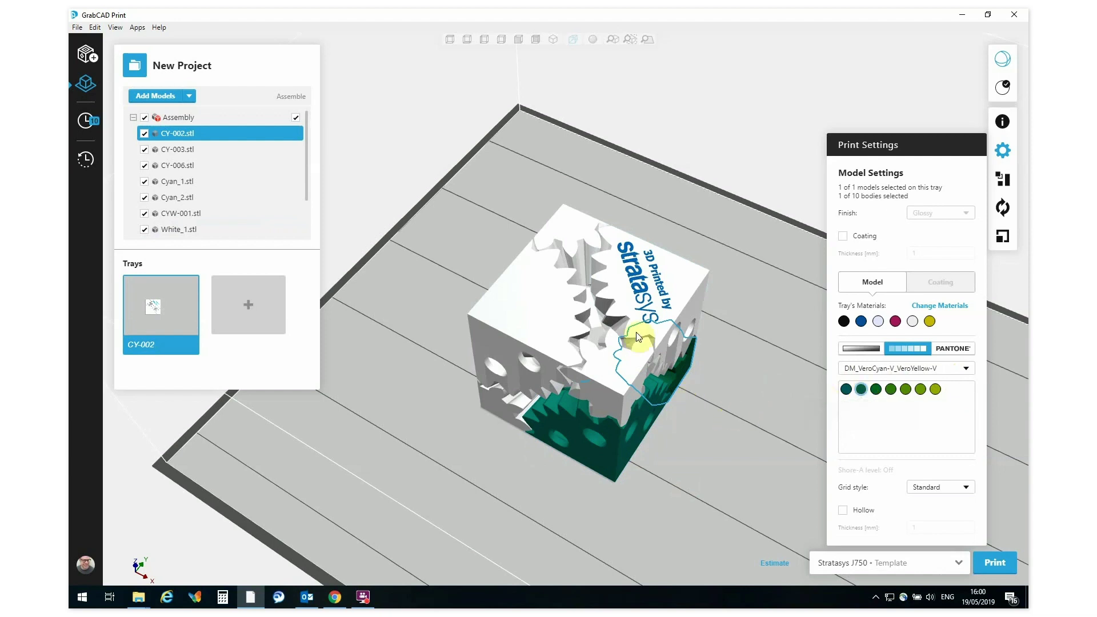
click(643, 289)
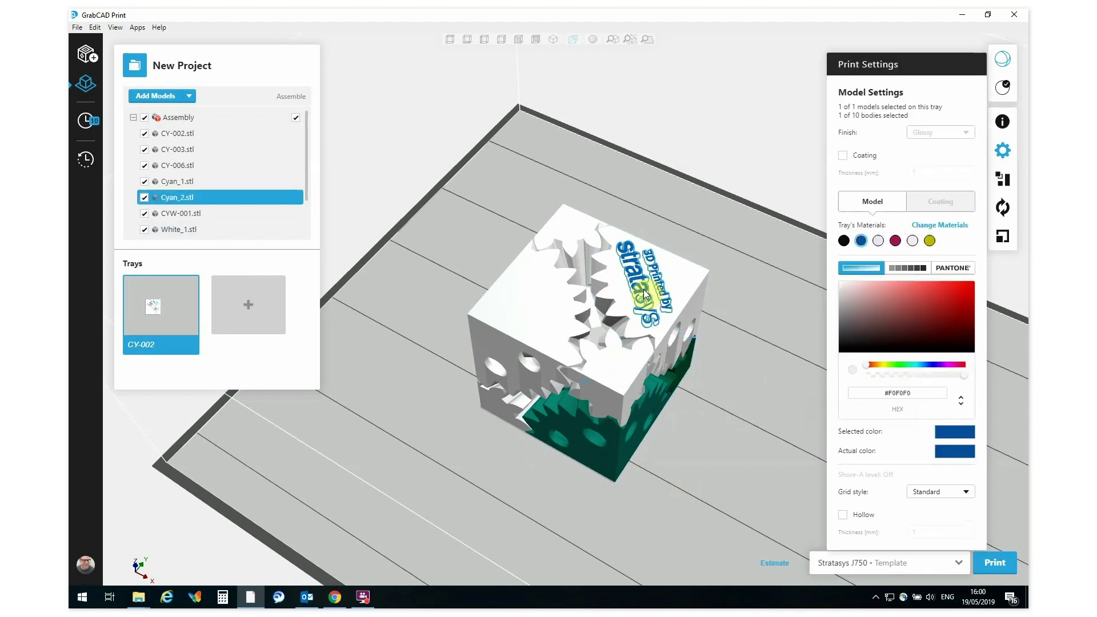
- Colour the CY-006 gear red (#C01313)
click(531, 326)
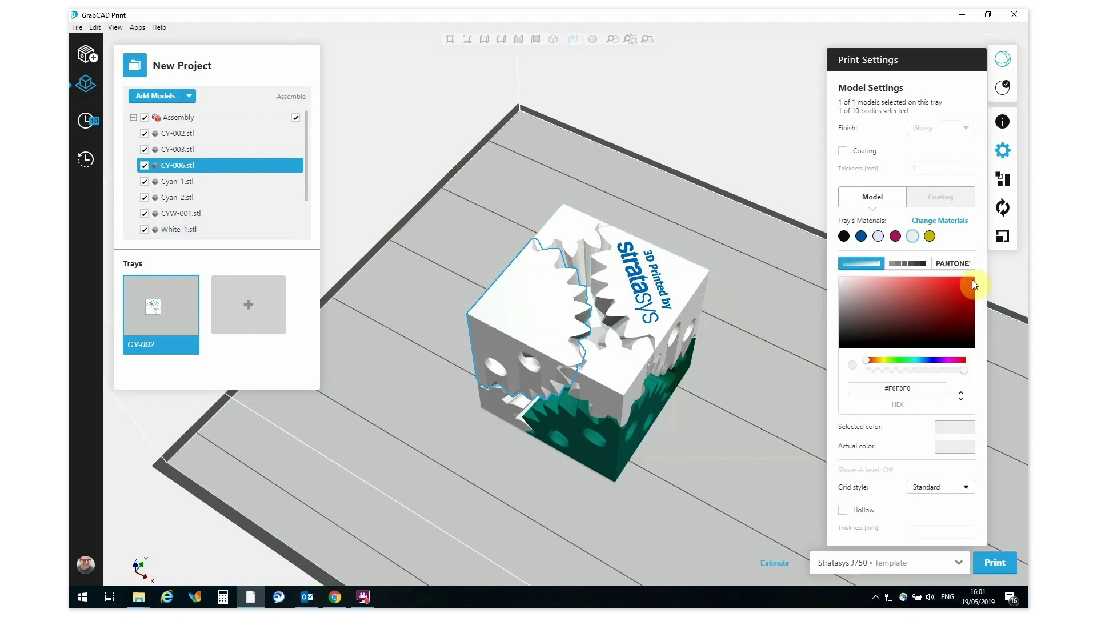
click(961, 294)
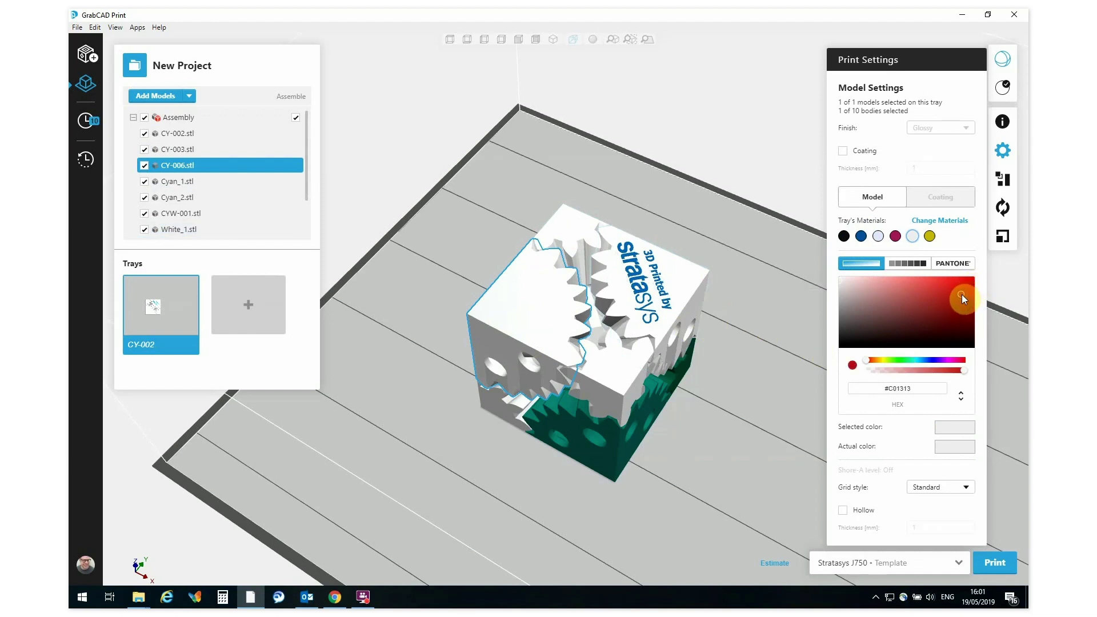
click(501, 336)
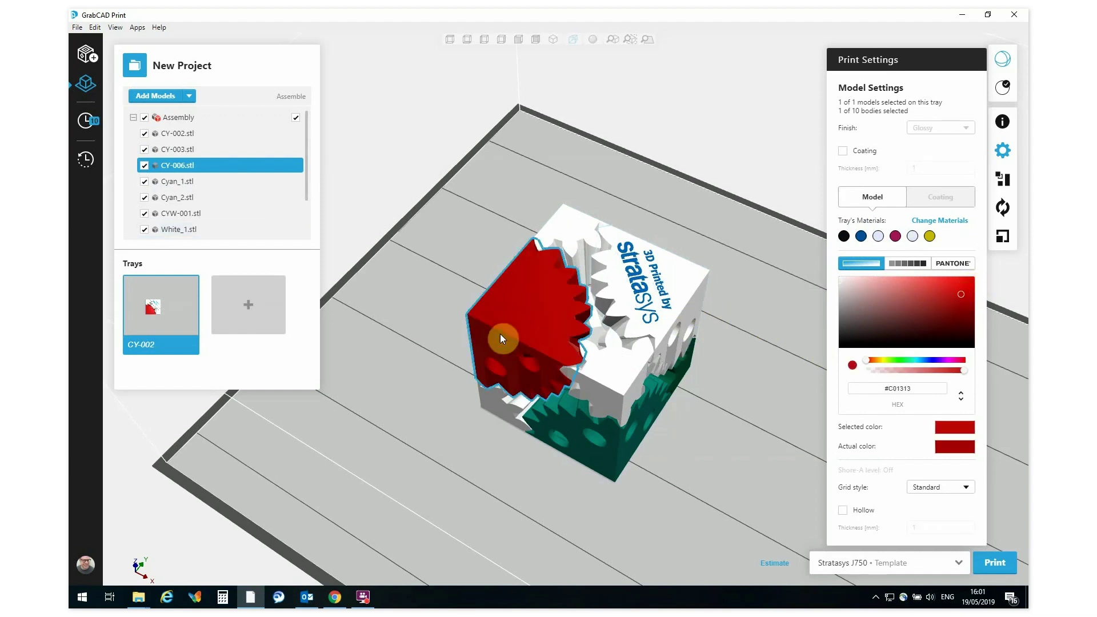
- Give the small gear beneath it the teal hex colour #008080
click(512, 402)
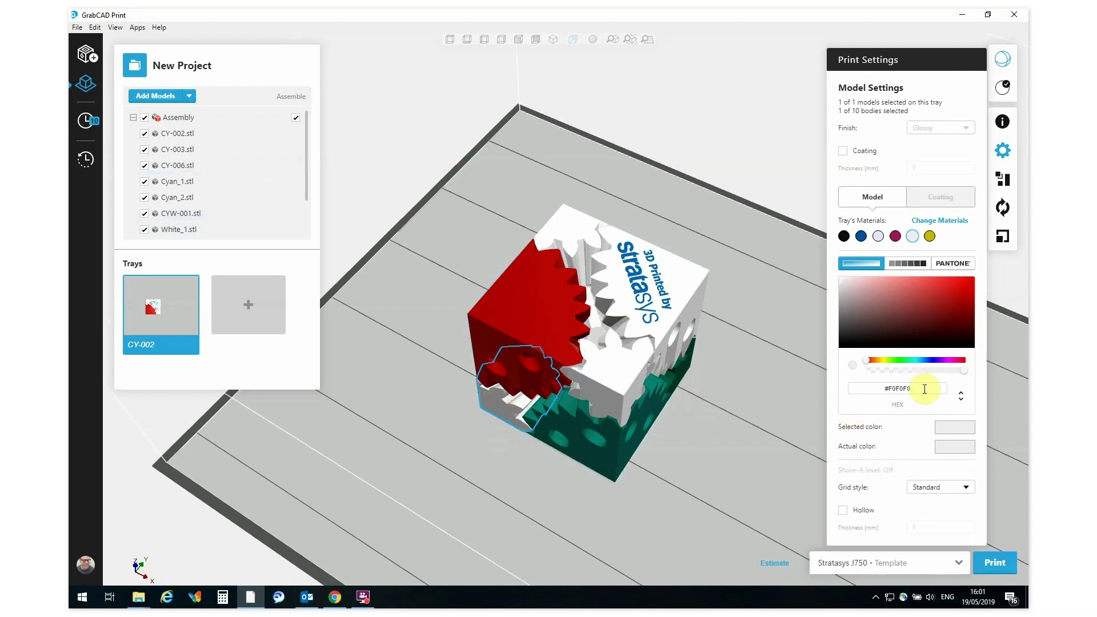
double_click(874, 394)
text(#008080)
key(Return)
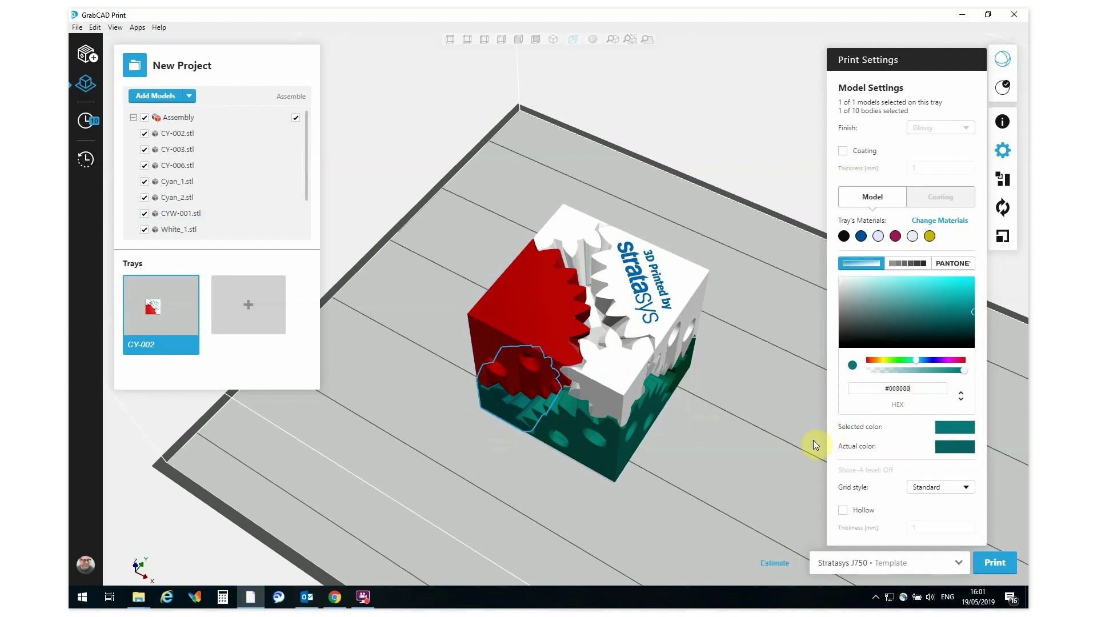
click(596, 426)
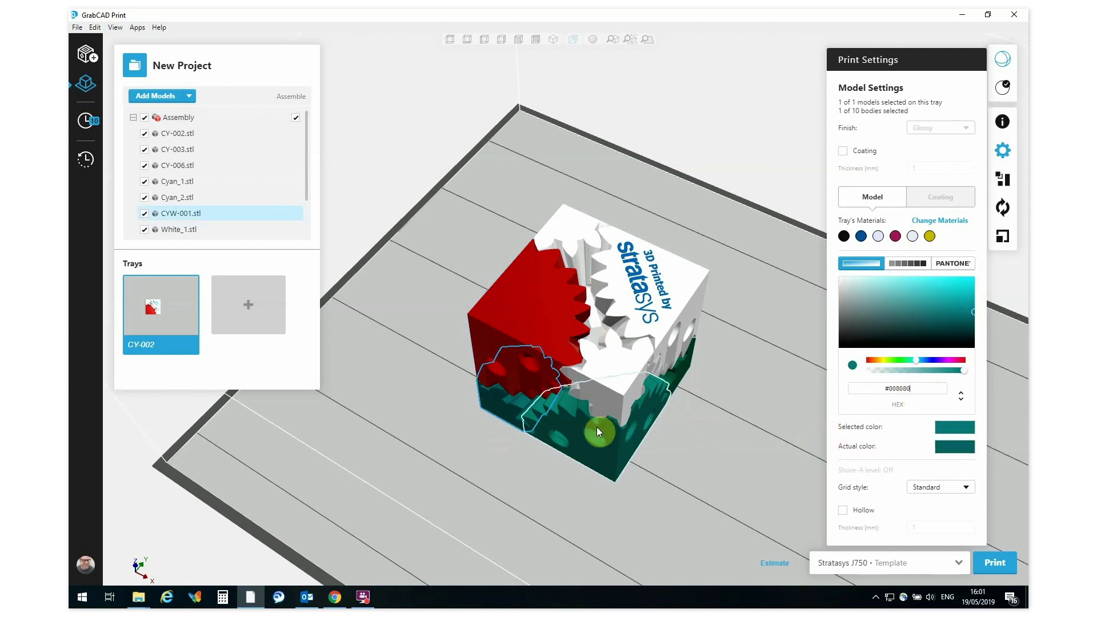
right_drag(561, 399, 563, 376)
- Switch Cyan_1's colour entry to RGB and set R, G and B to 180
click(613, 358)
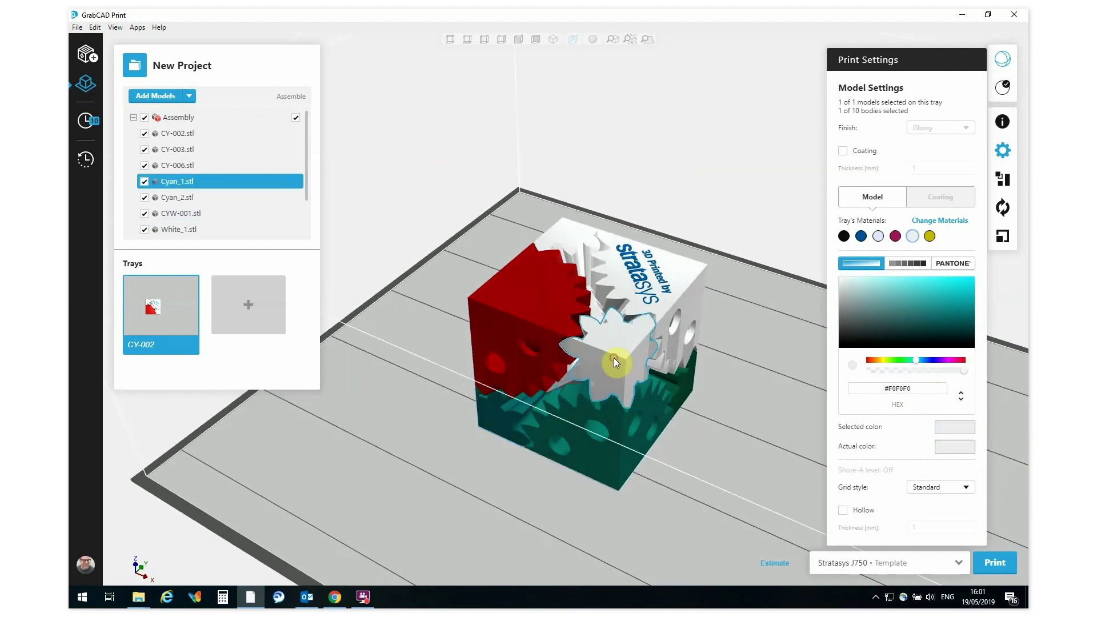
click(965, 398)
click(962, 397)
double_click(862, 389)
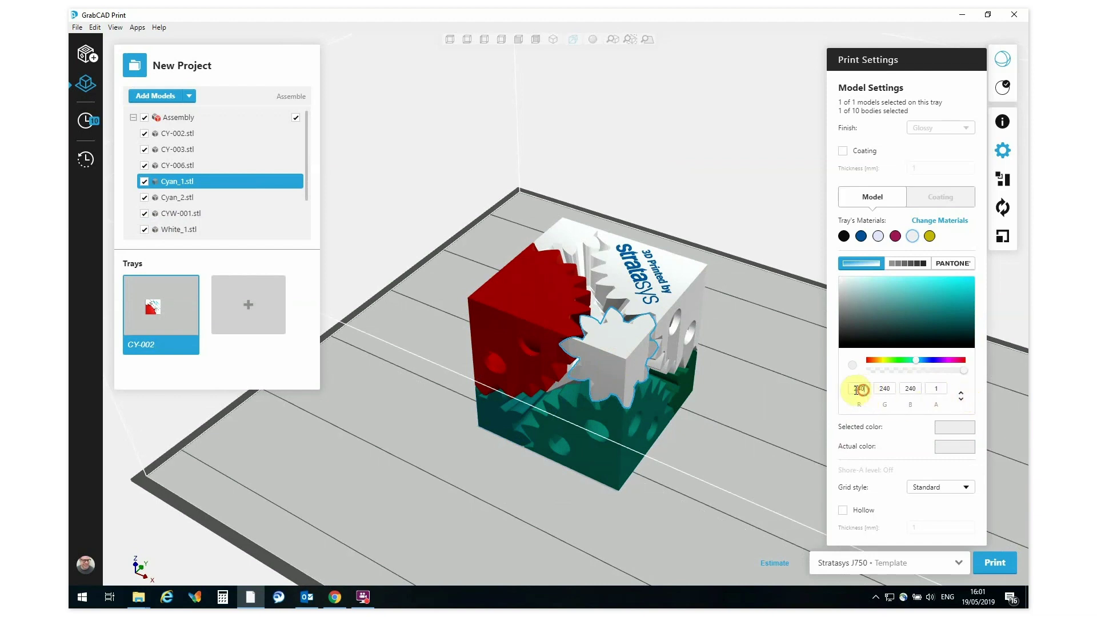
text(180)
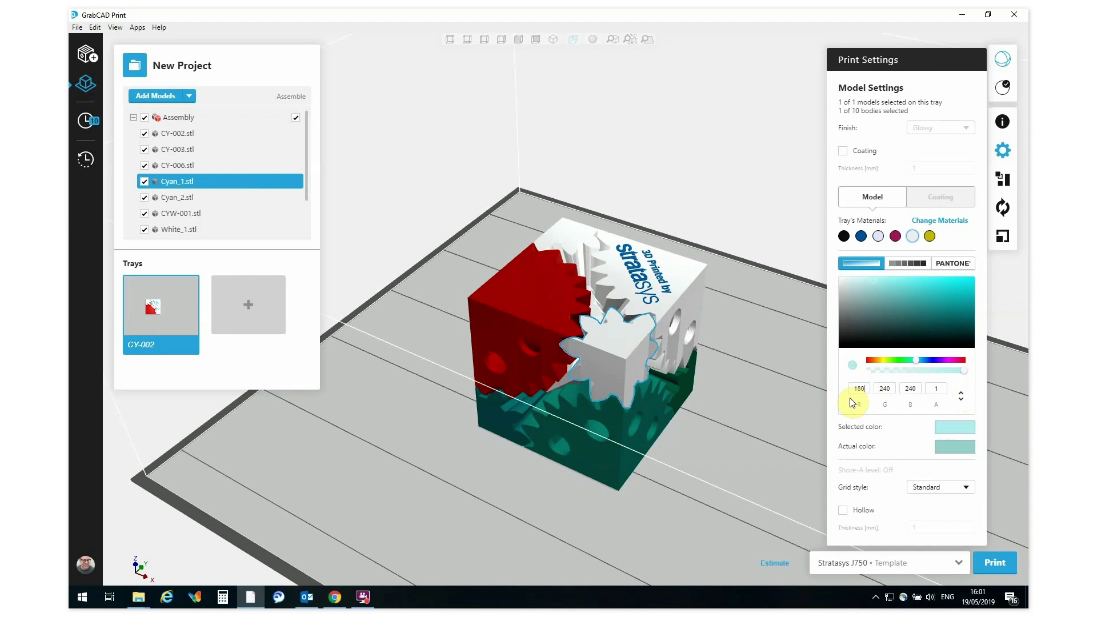
key(Tab)
text(180)
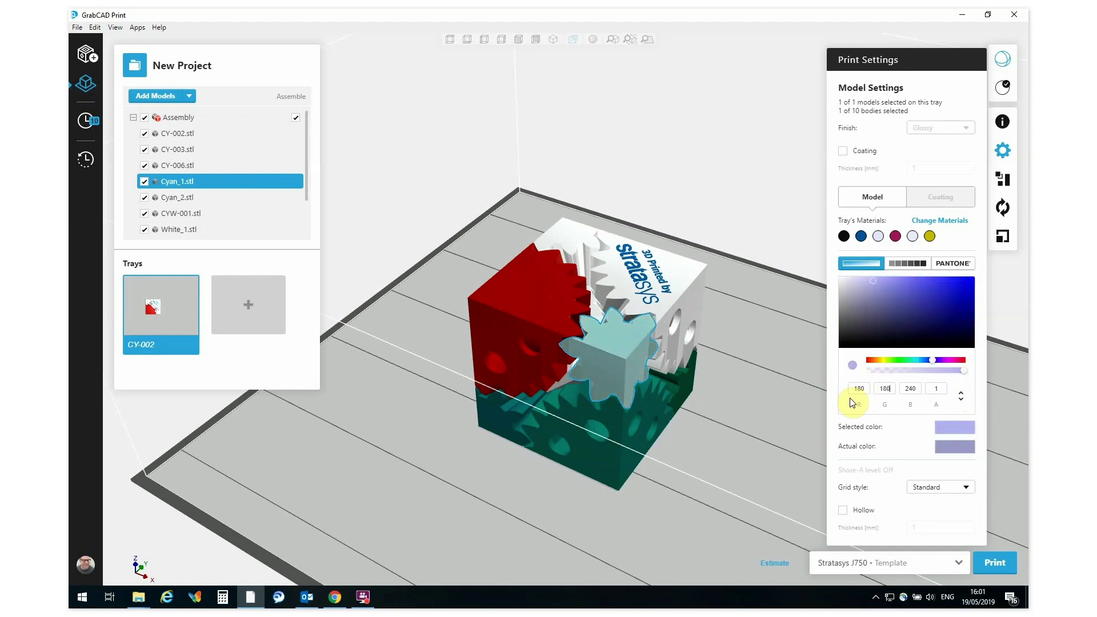
key(Tab)
text(180)
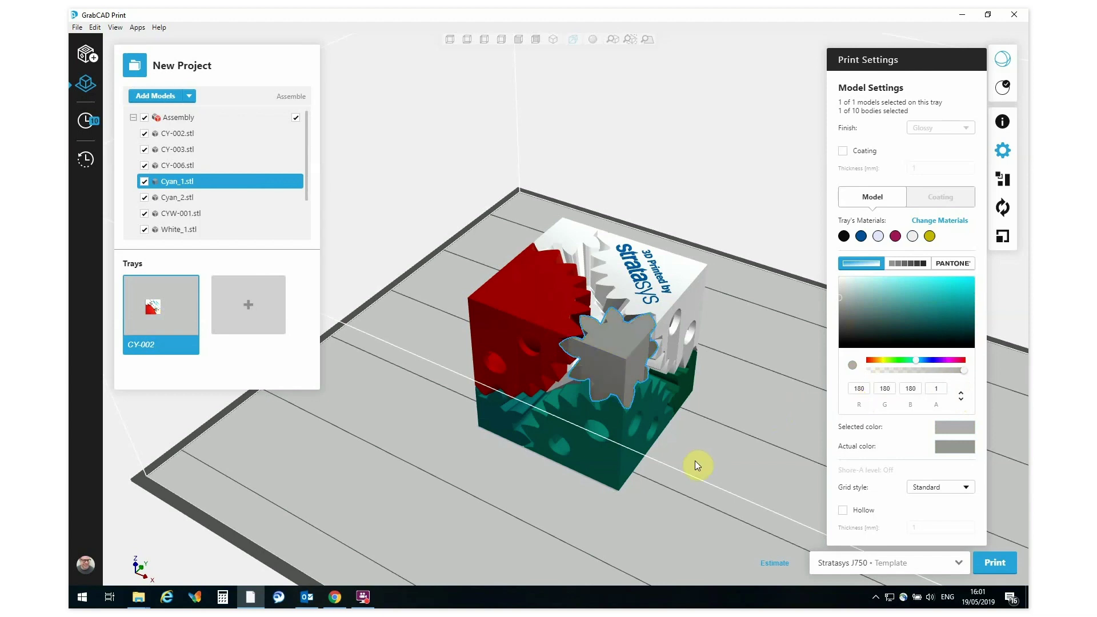
right_drag(695, 460, 707, 475)
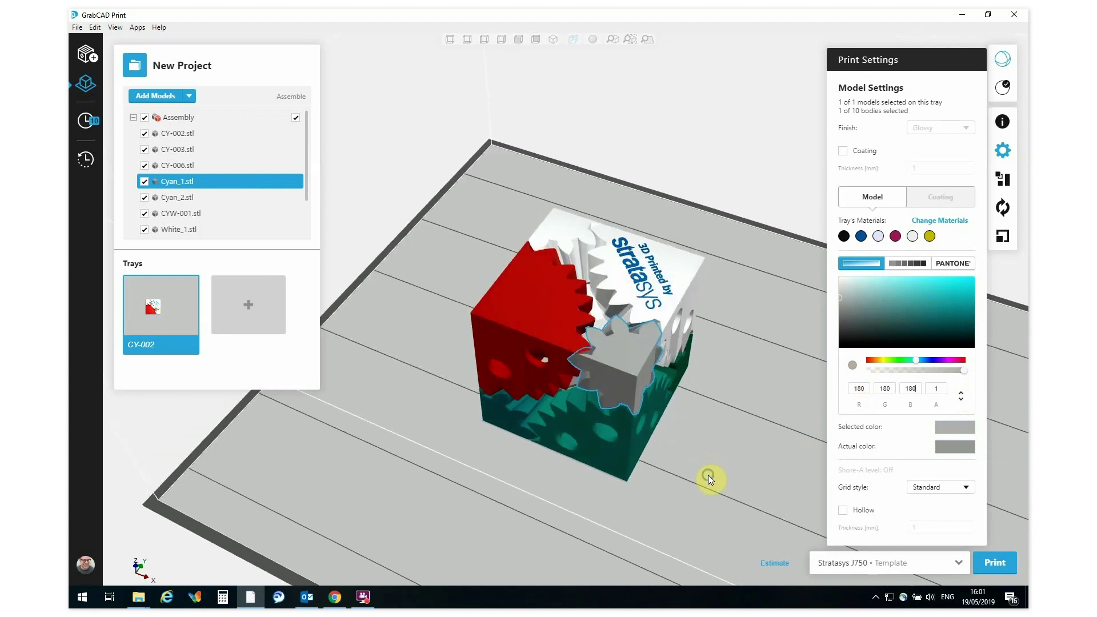
- Find PANTONE Process Blue C by searching 'pro' and apply it to gear CY-003
click(569, 236)
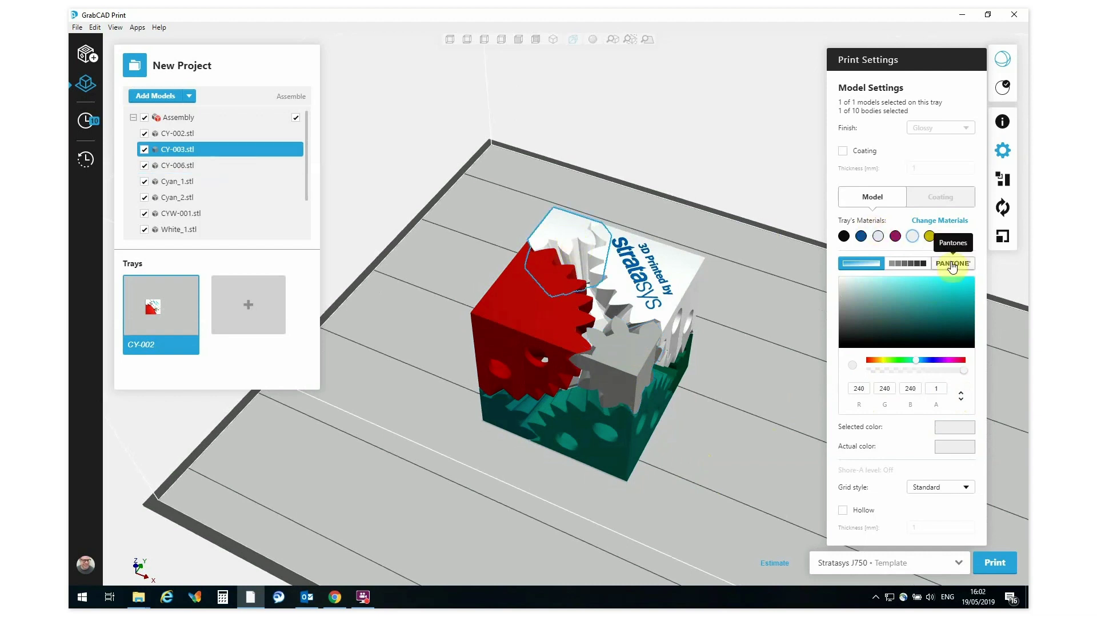
click(952, 265)
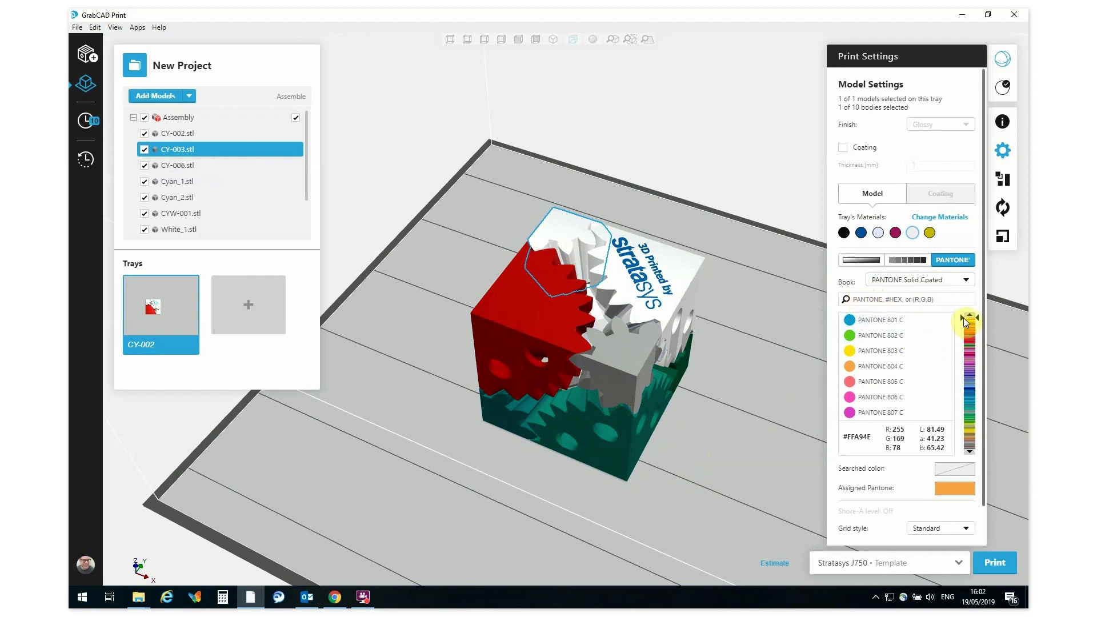
drag(962, 320, 961, 370)
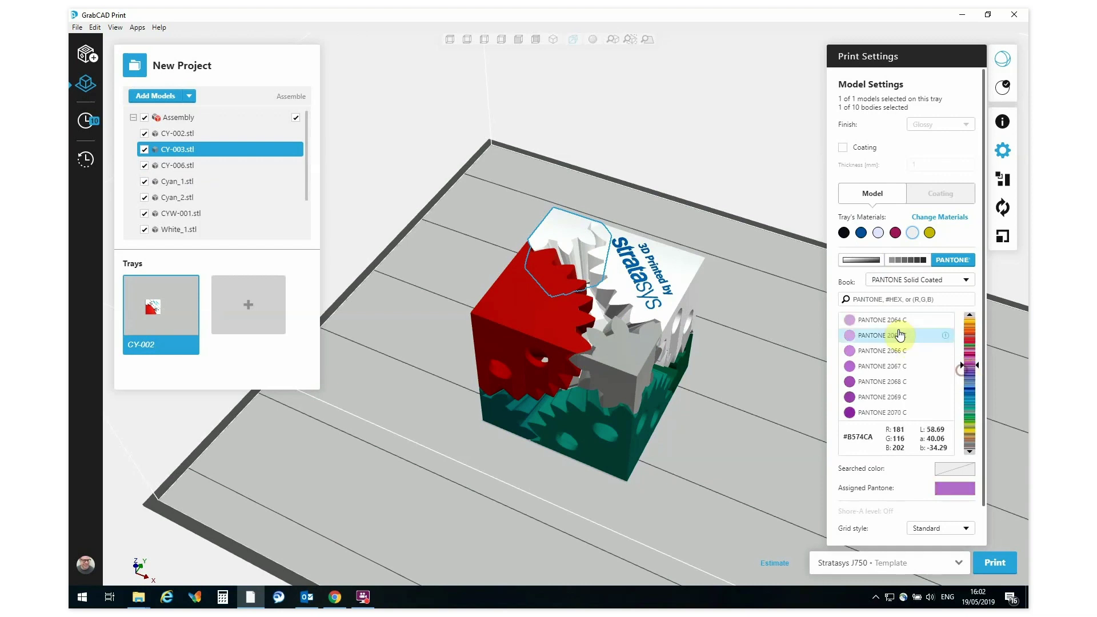
click(868, 298)
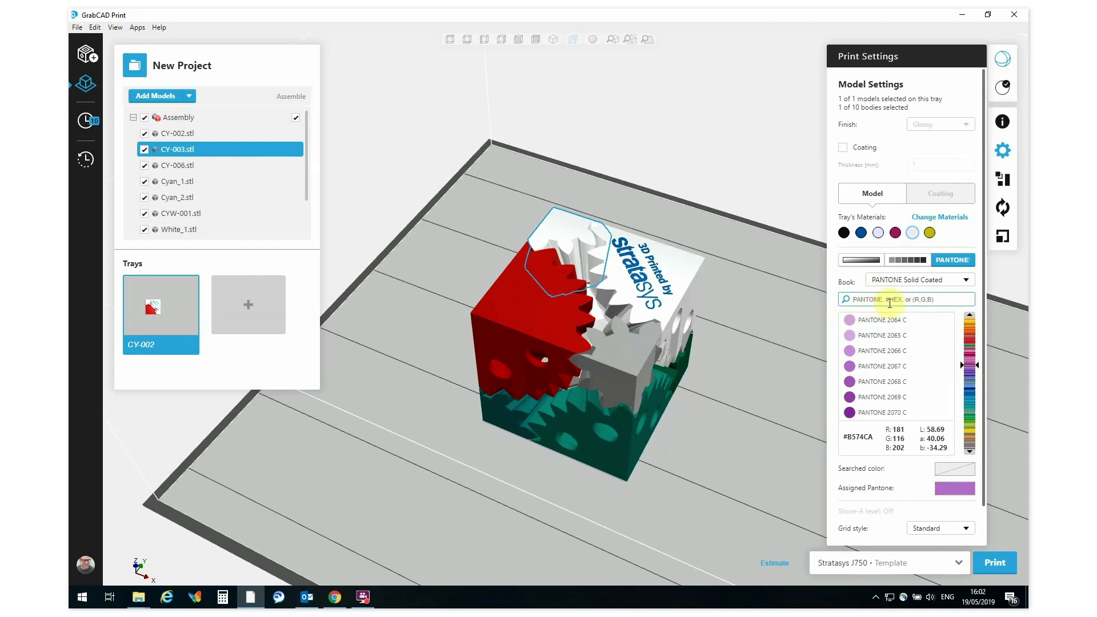
text(pro)
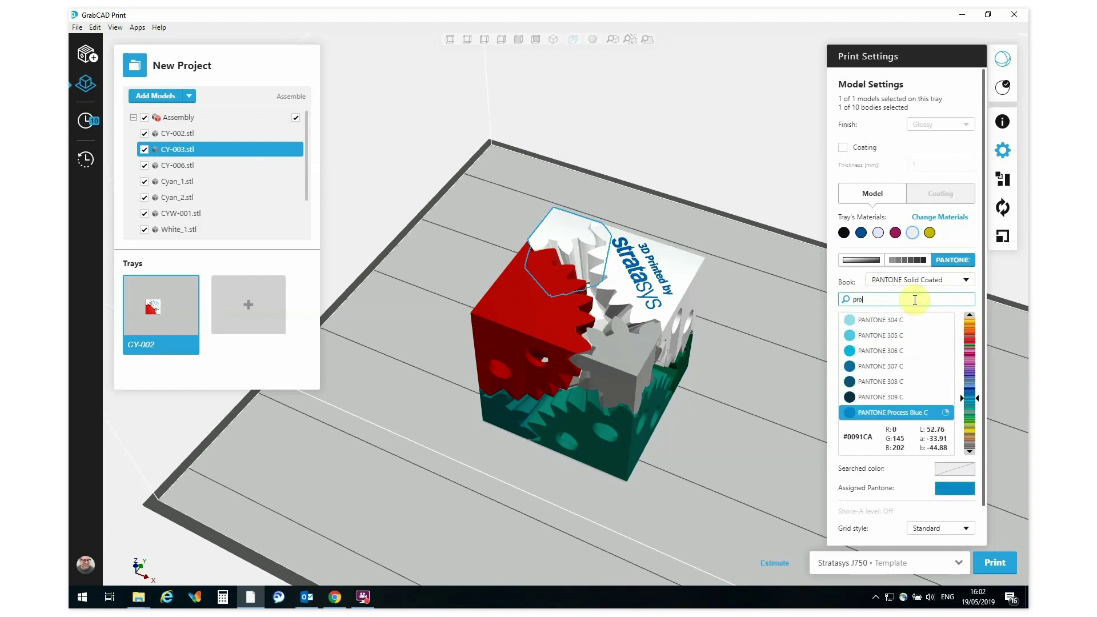
click(893, 414)
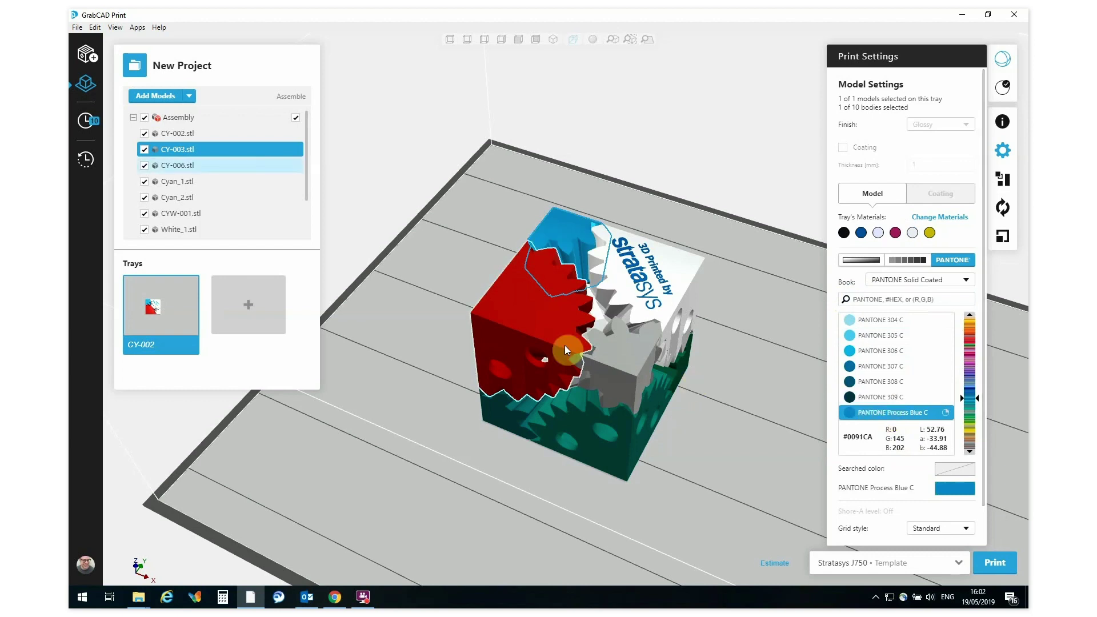
right_drag(565, 345, 762, 320)
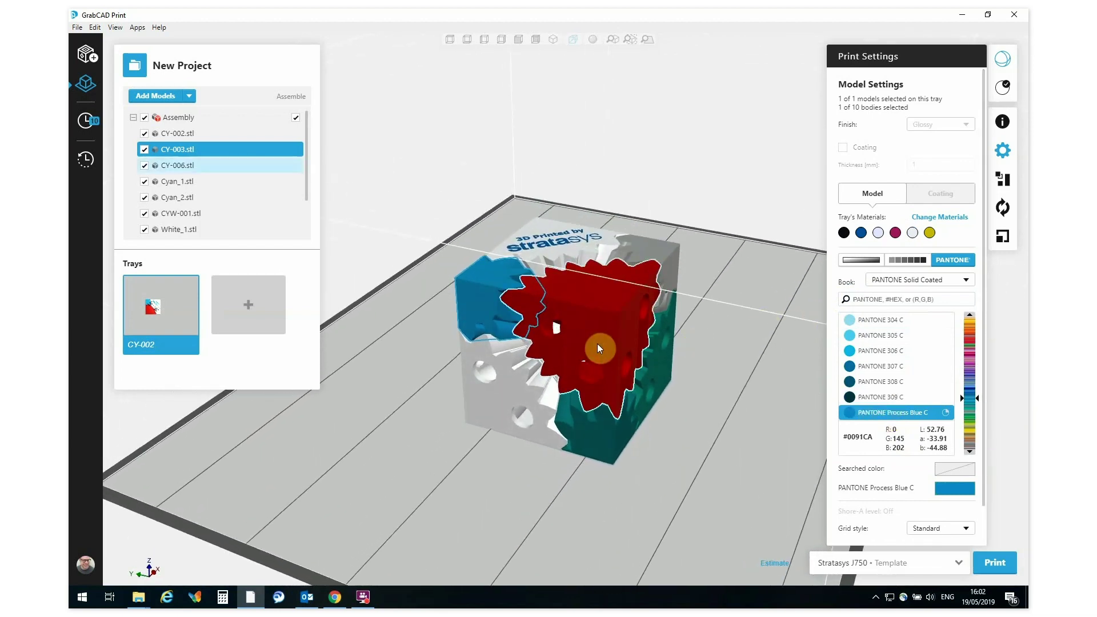
- Compare the grey Cyan_1 corner piece's RGB colour with the white front gear
click(655, 252)
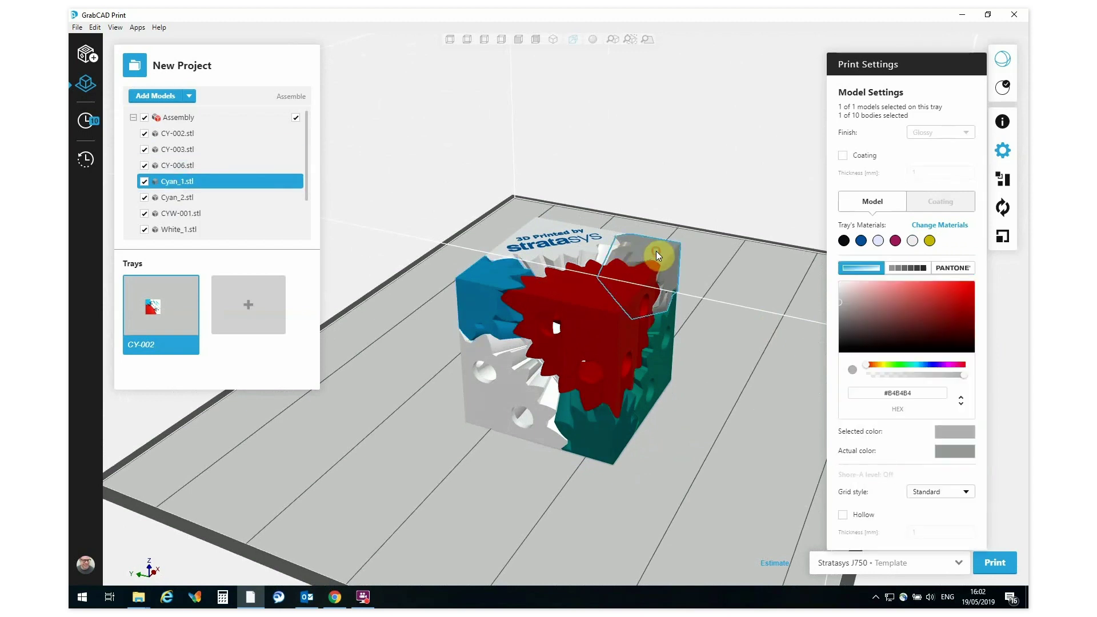
click(960, 401)
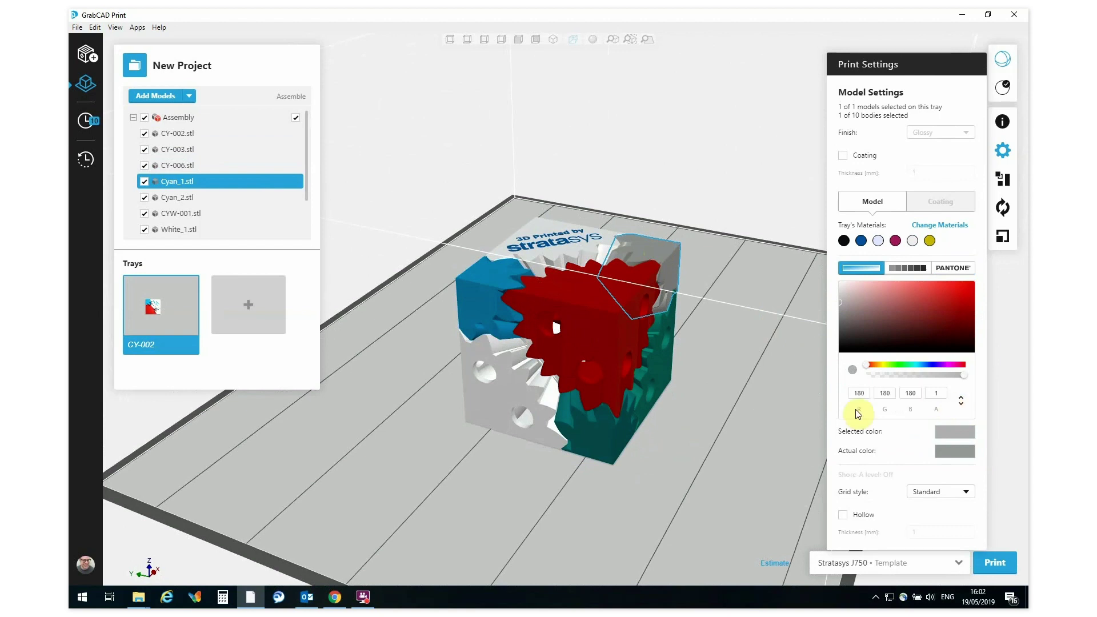
click(508, 392)
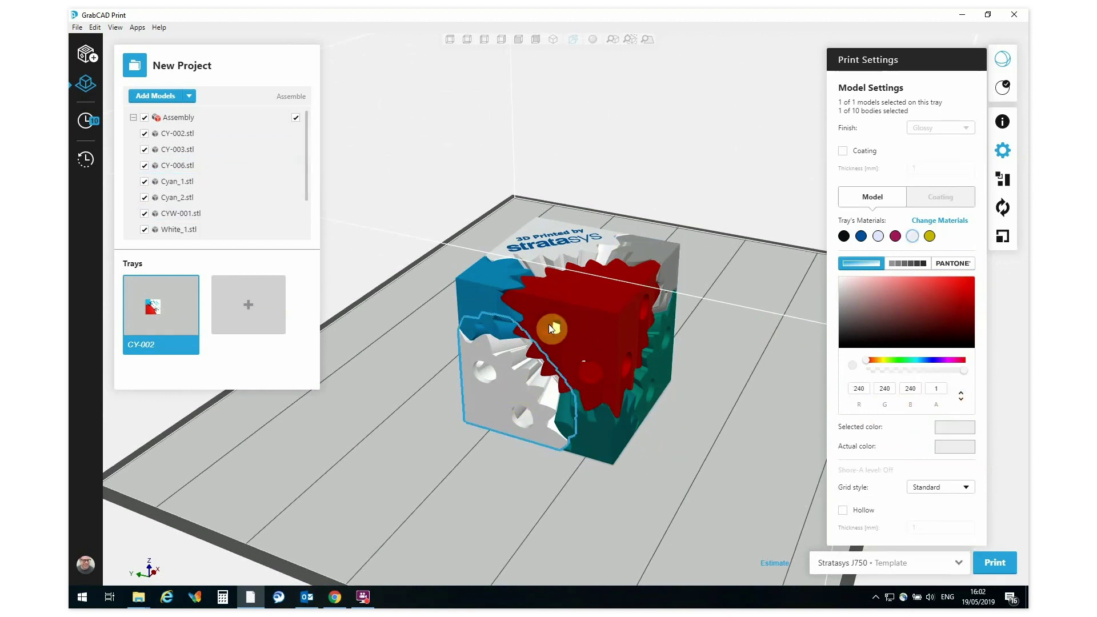
click(664, 252)
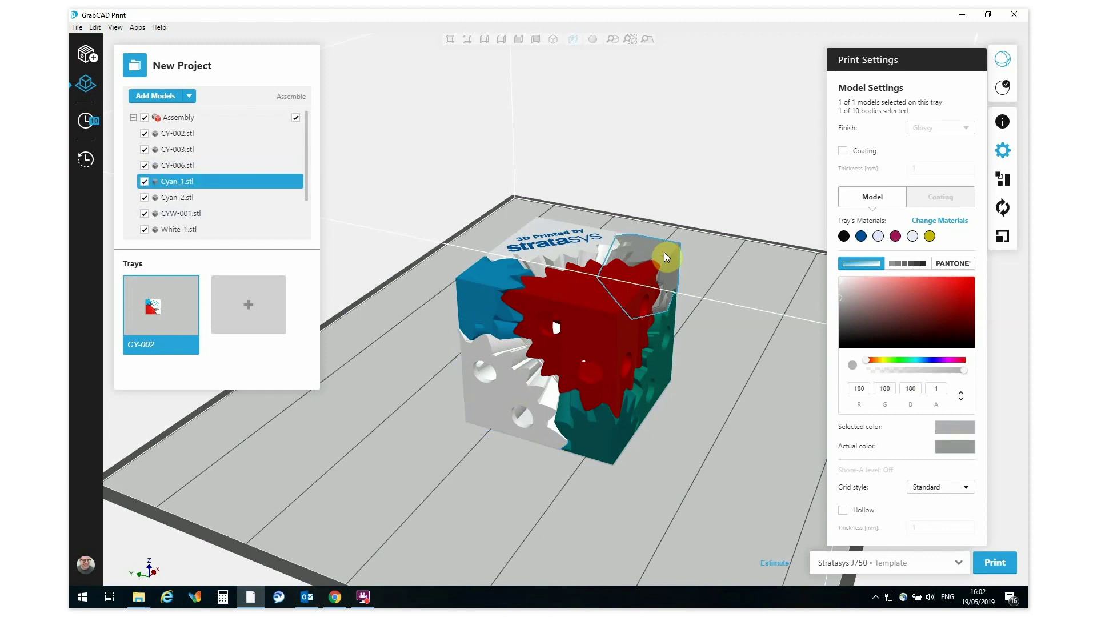
- Copy the grey corner piece's properties and paste them onto the white front gear
right_click(657, 250)
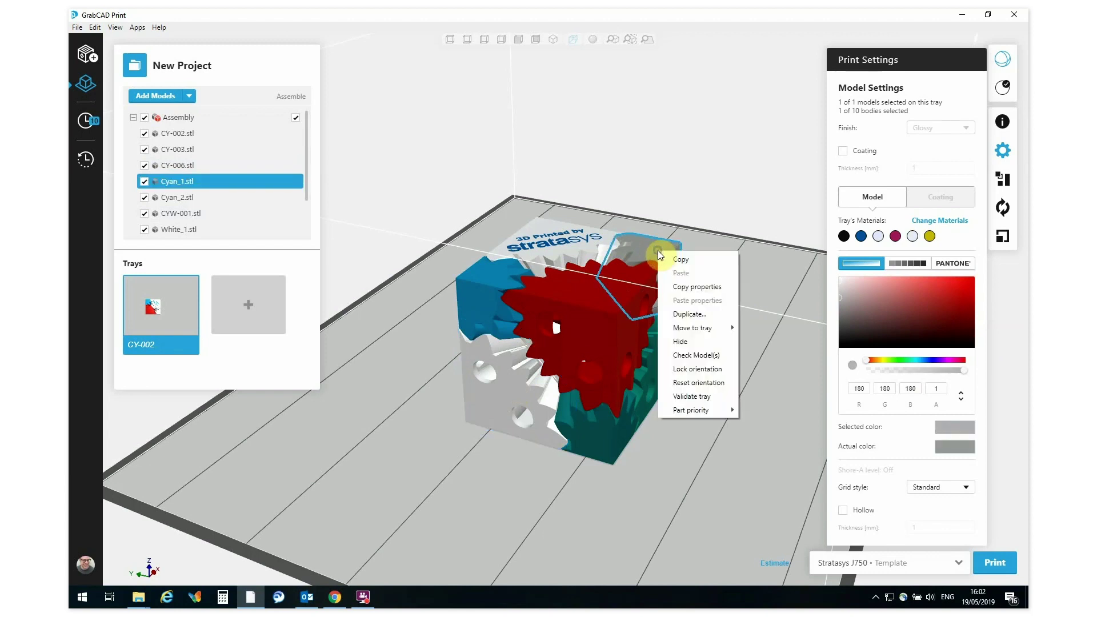
click(692, 286)
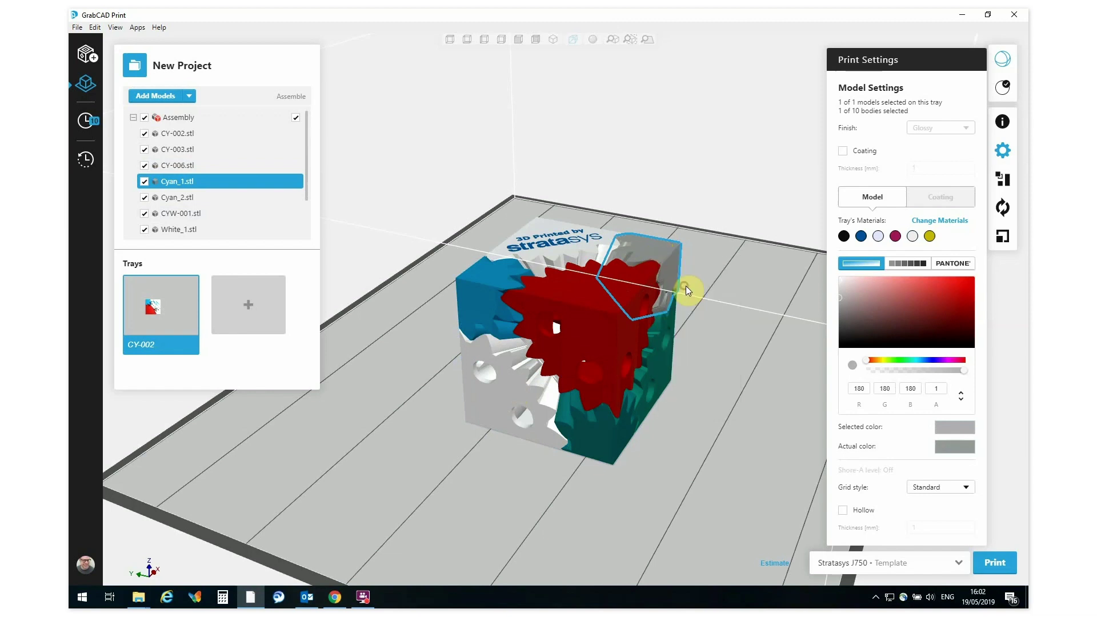
click(505, 396)
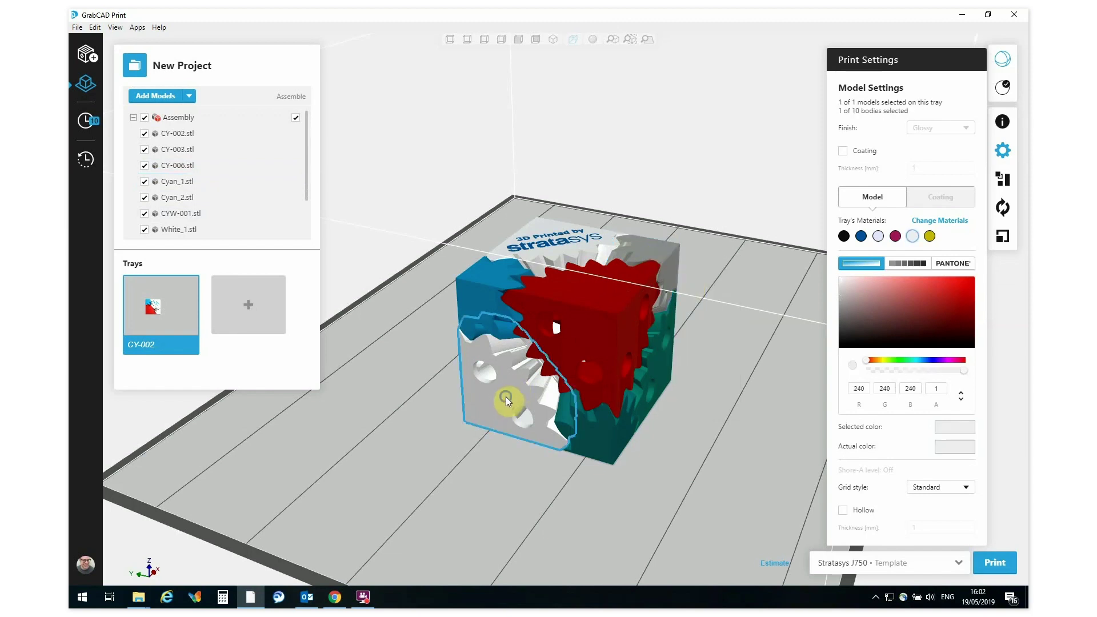
right_click(506, 397)
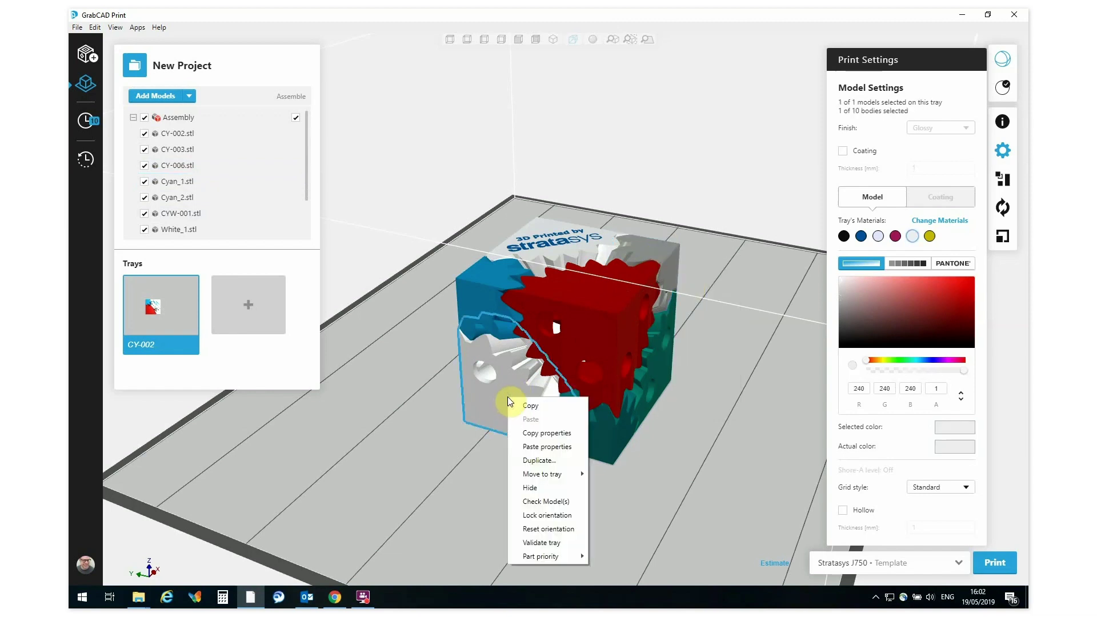
click(532, 447)
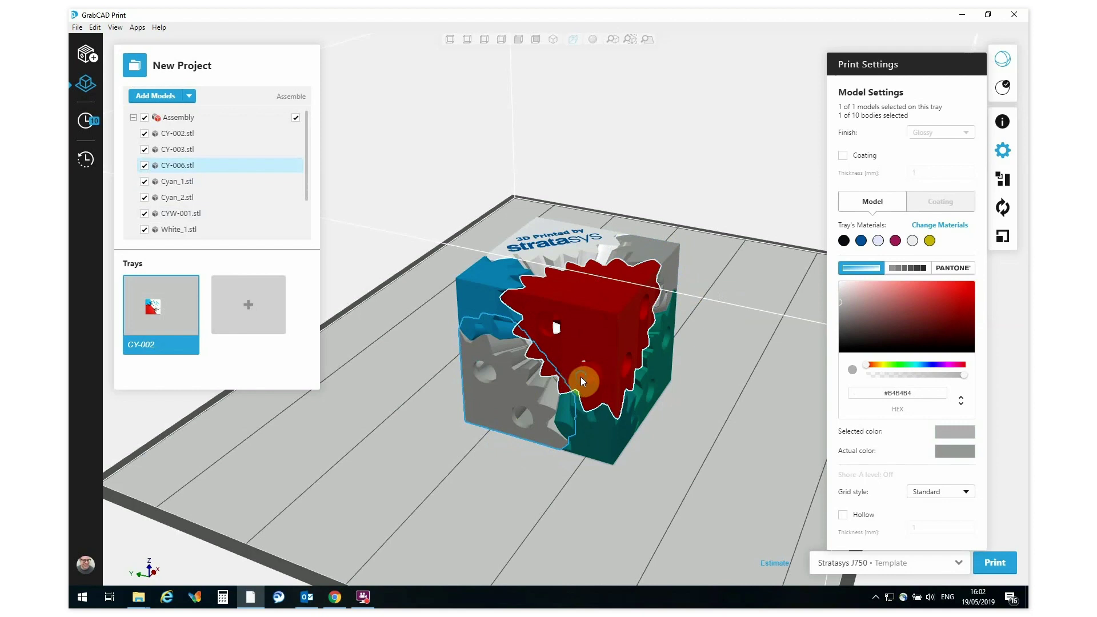
right_drag(580, 376, 451, 413)
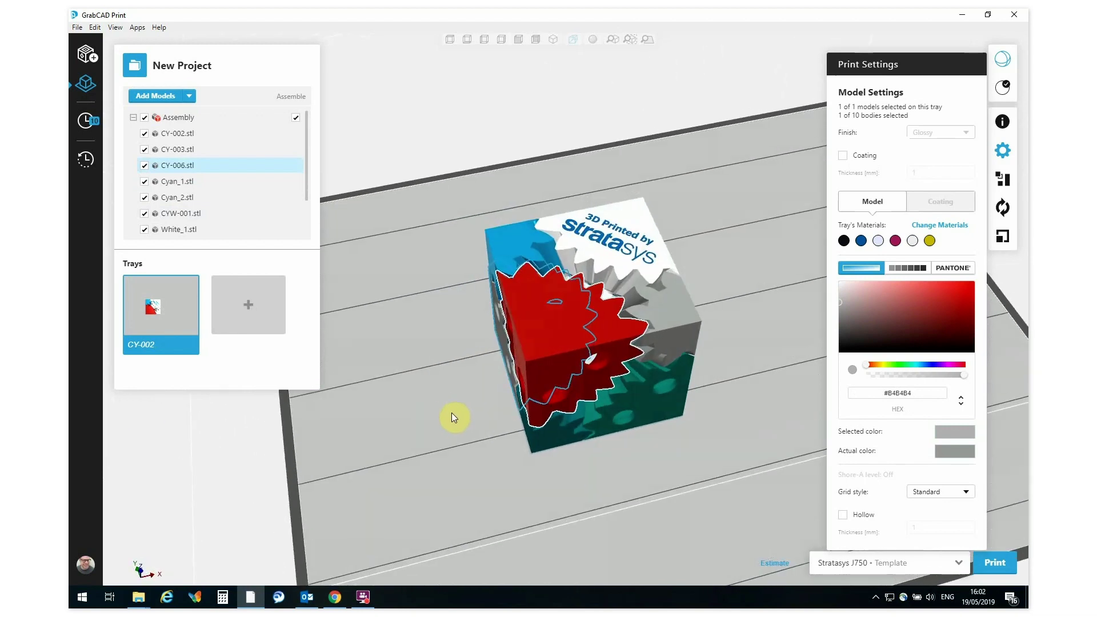
- Set the Finish of the whole Assembly to Matte in Print Settings
click(174, 118)
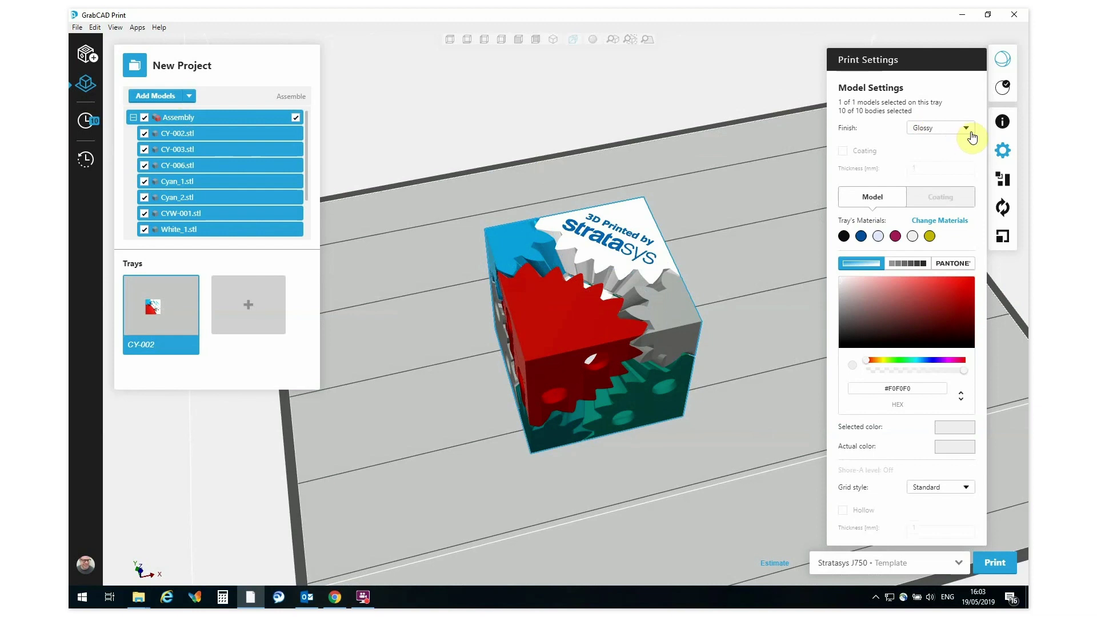
click(966, 129)
click(939, 141)
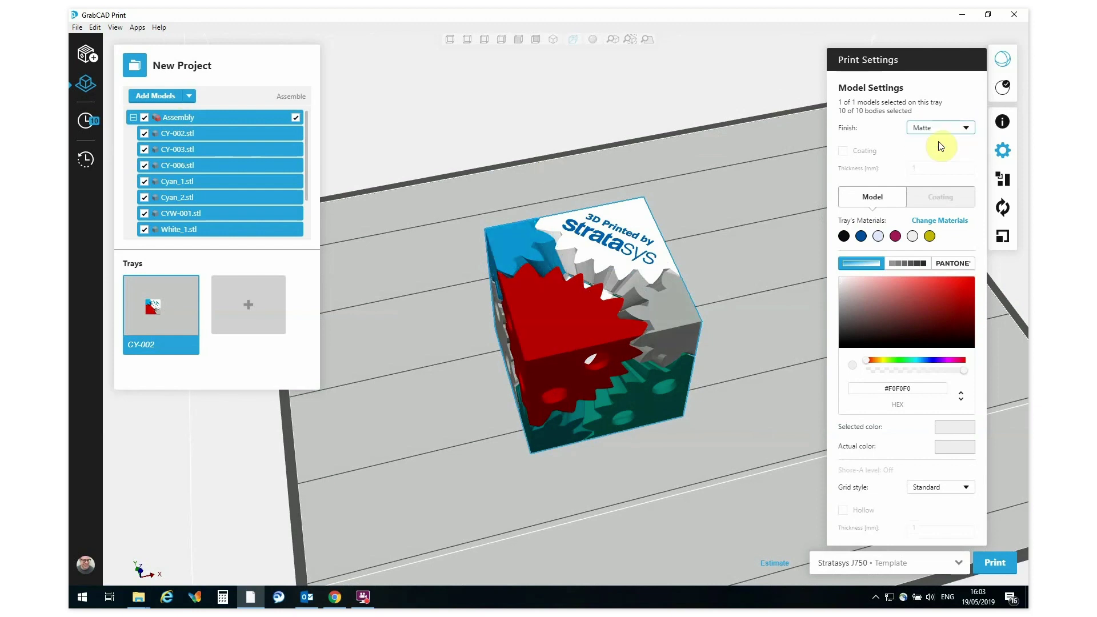
mouse_move(625, 334)
right_down()
mouse_move(593, 335)
mouse_move(594, 315)
mouse_move(629, 328)
right_up()
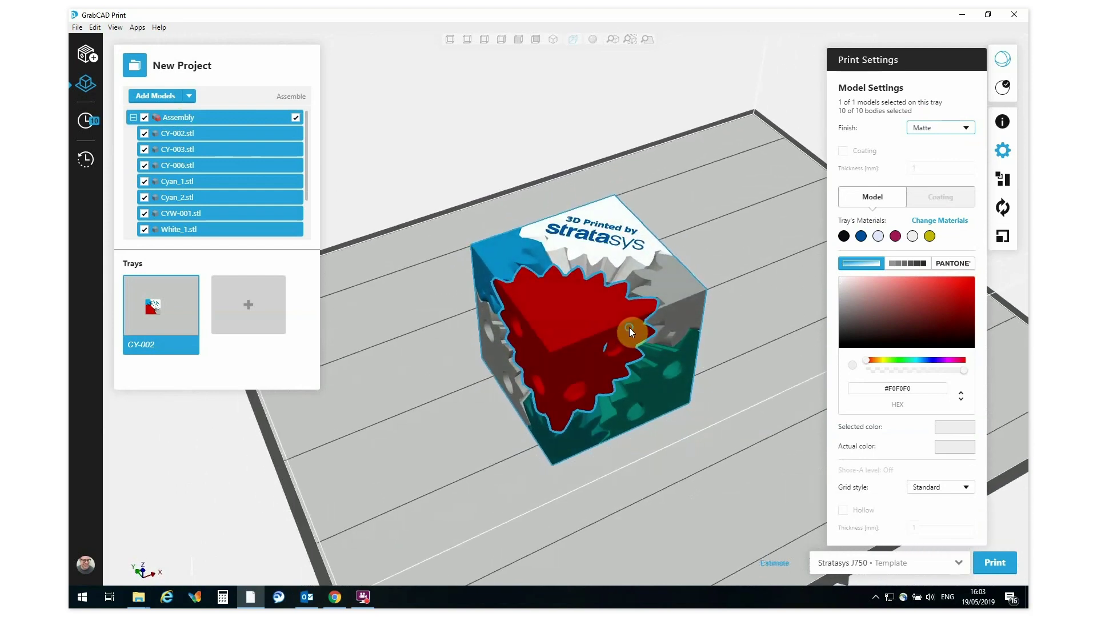
click(1003, 180)
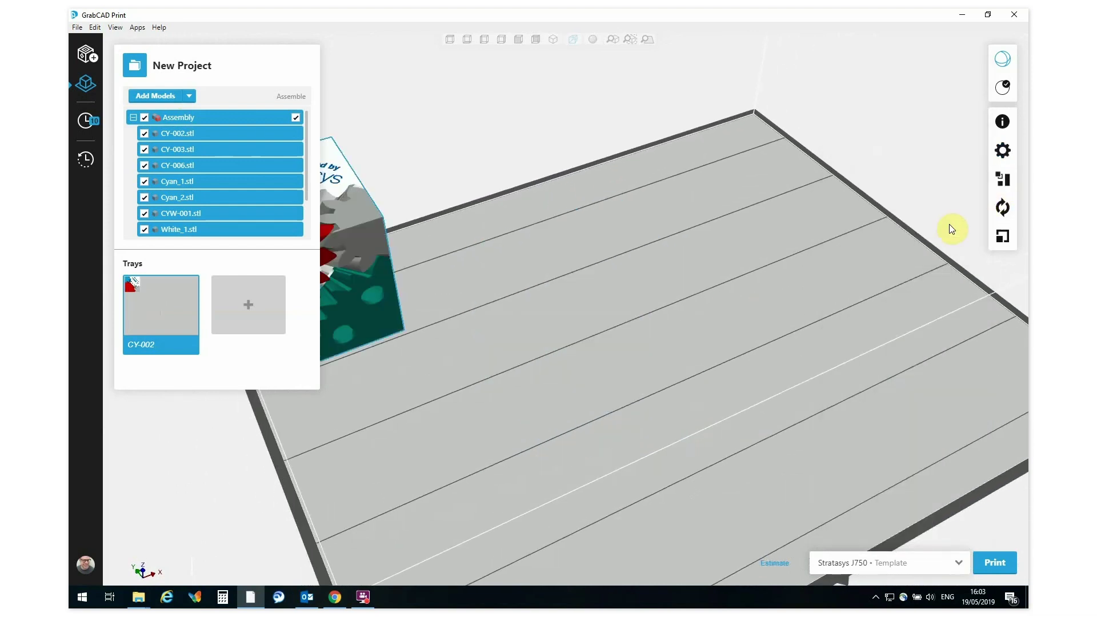
- Auto-arrange the cube on the tray and create 3 duplicates of it
click(950, 224)
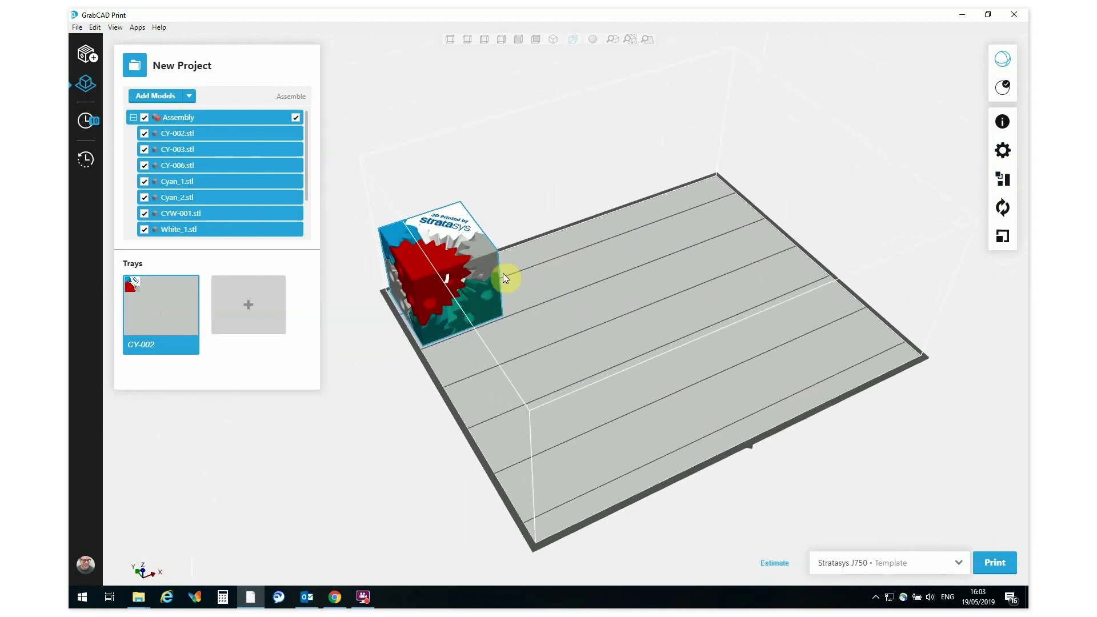
right_click(451, 272)
click(483, 331)
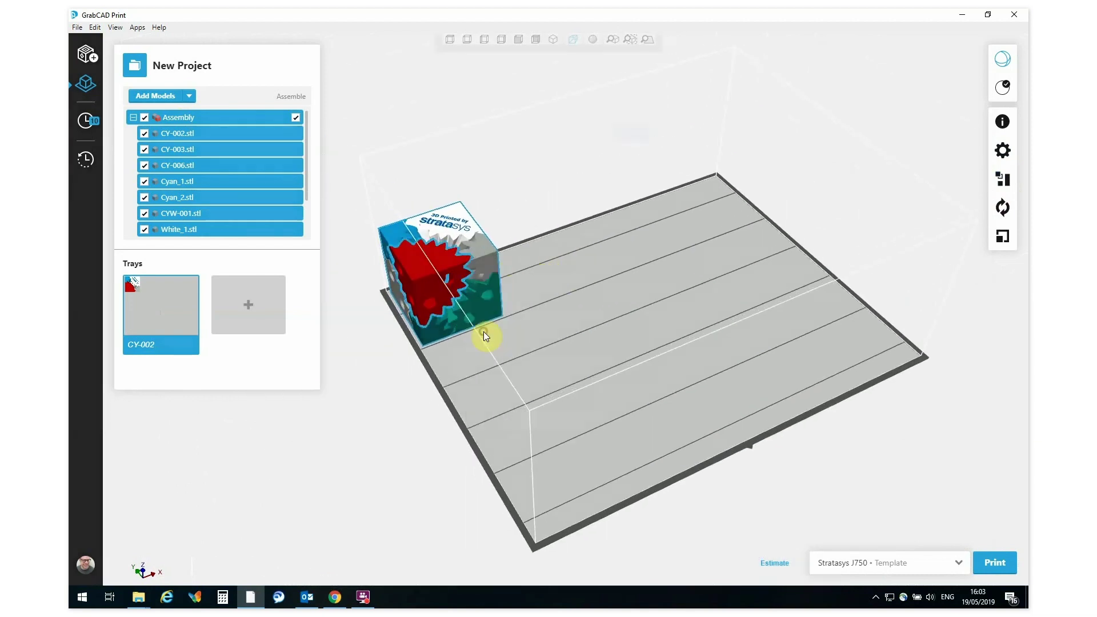
click(541, 115)
click(541, 114)
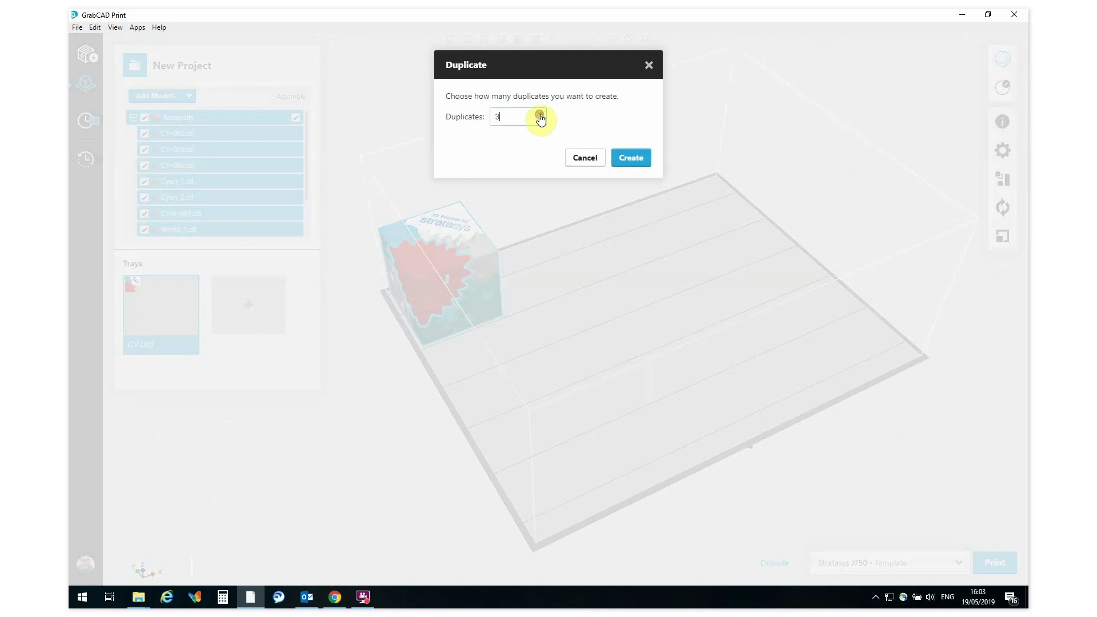
click(631, 159)
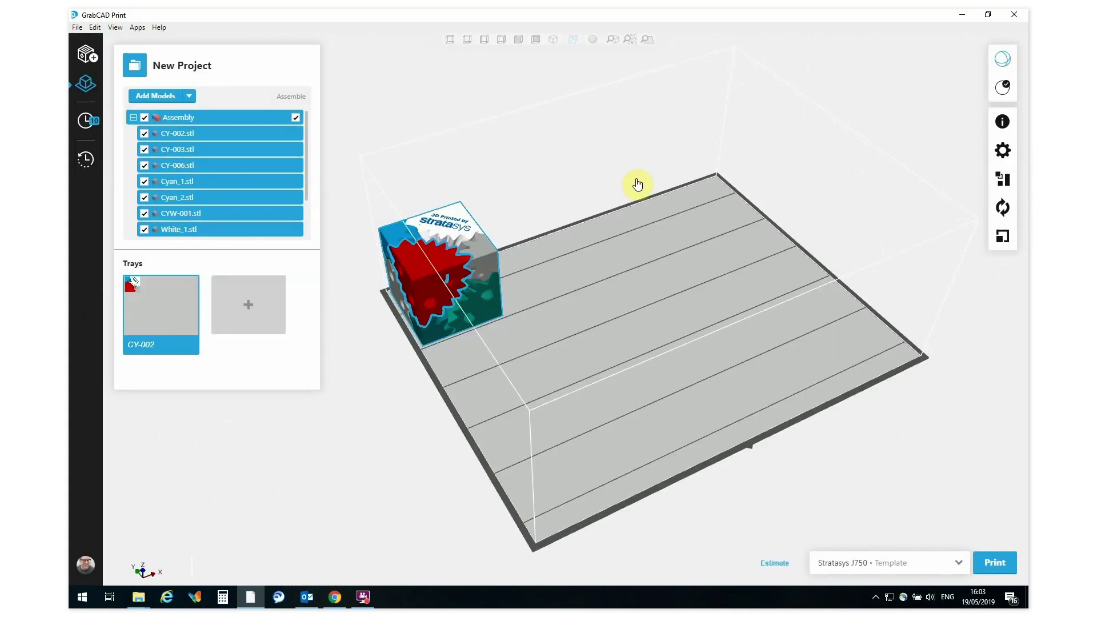